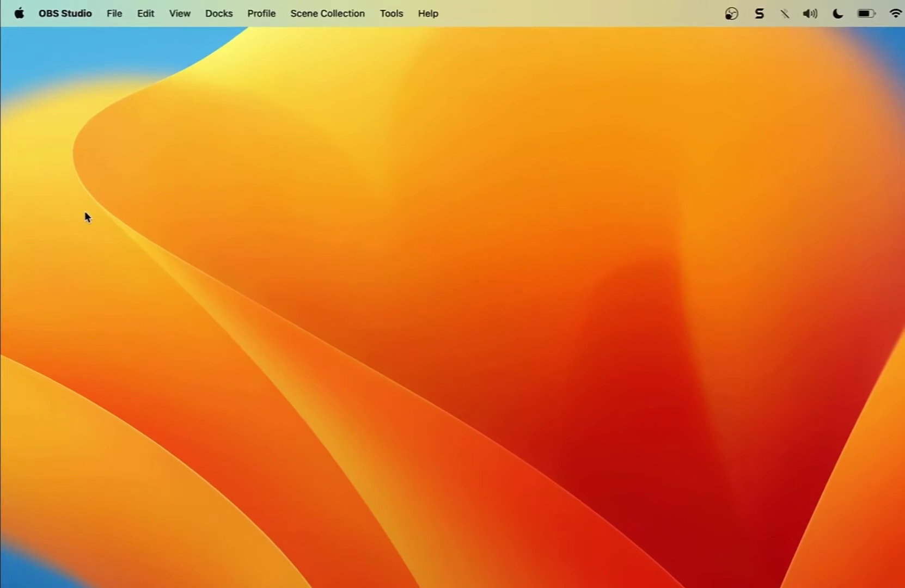
Step: View the host Mac's hardware and macOS version in About This Mac
{"action": "left_click", "coordinate": [71, 178]}
{"action": "left_click", "coordinate": [16, 11]}
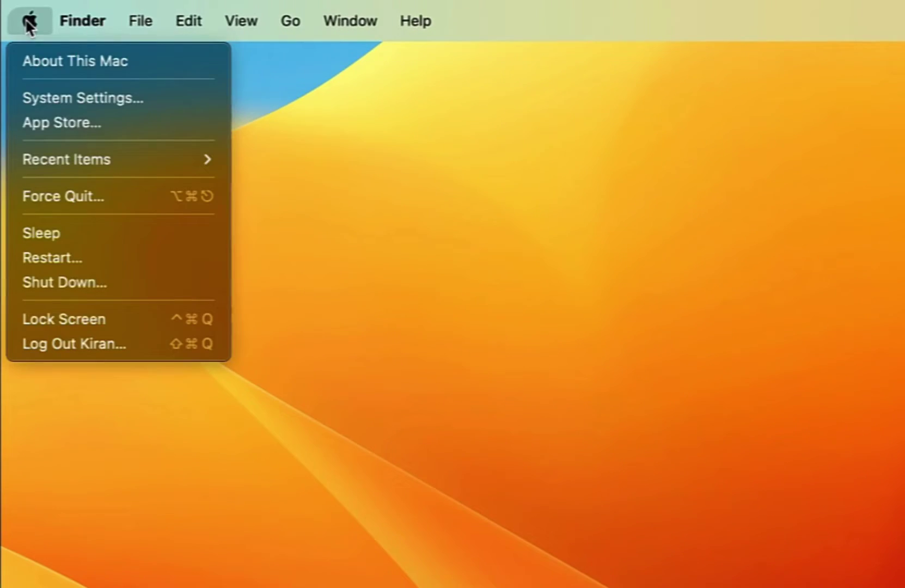
{"action": "left_click", "coordinate": [30, 61]}
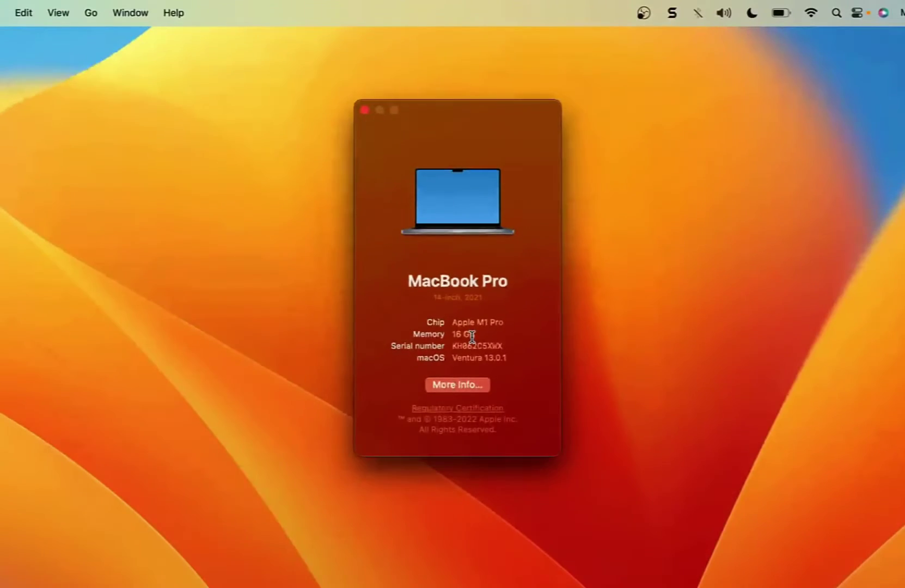
Step: Close the Mac details, launch Parallels Desktop and skip the Windows 11 install
{"action": "left_click", "coordinate": [365, 109]}
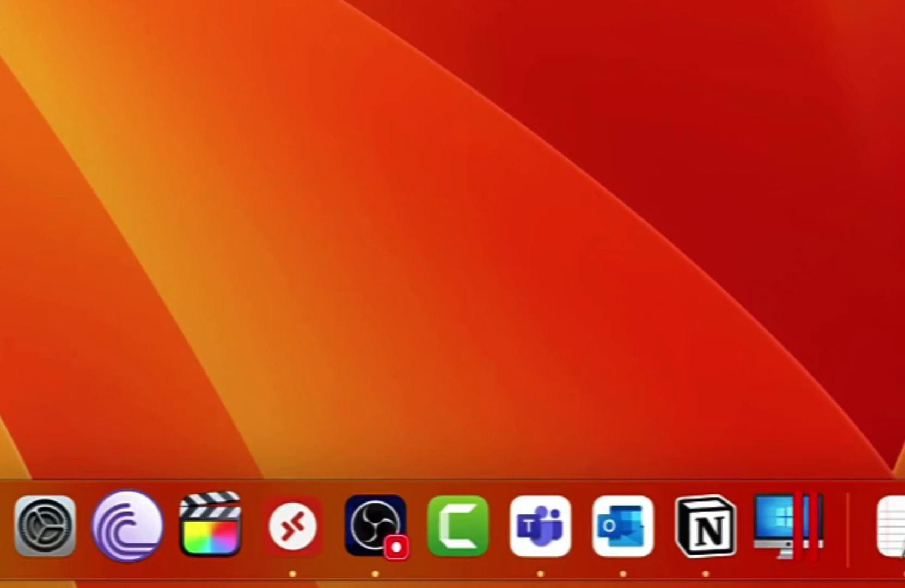
{"action": "left_click", "coordinate": [808, 555]}
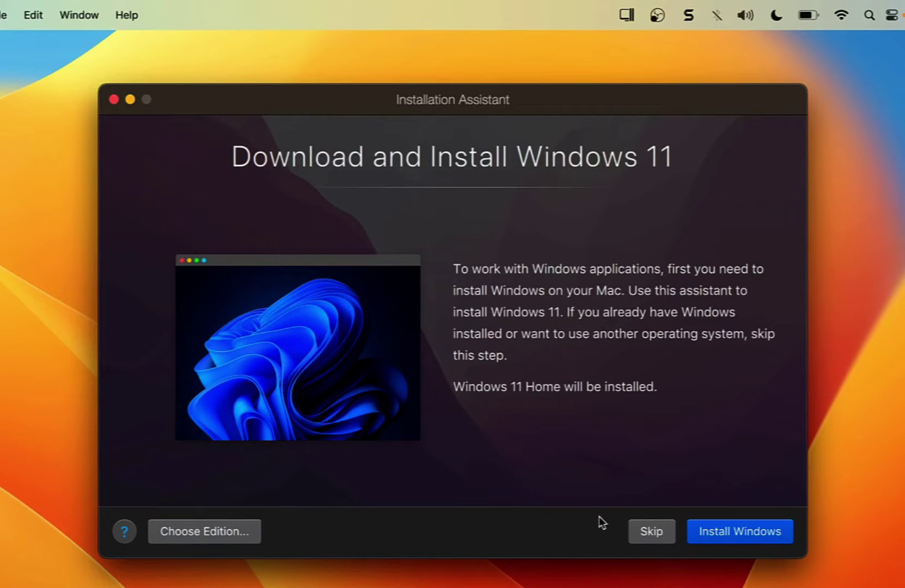
{"action": "left_click", "coordinate": [651, 531]}
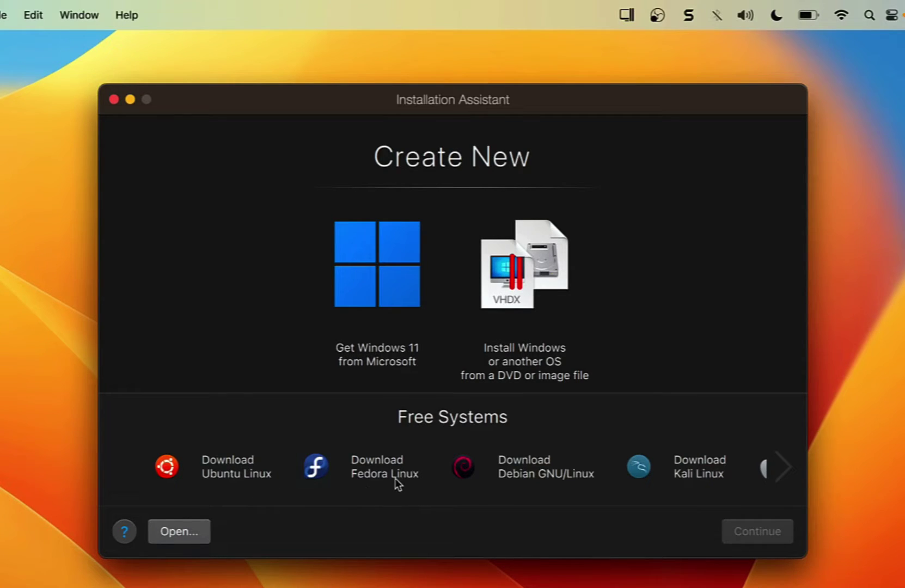
Step: Pick the free macOS system under Free Systems and download the macOS 13 virtual machine
{"action": "left_click", "coordinate": [785, 468]}
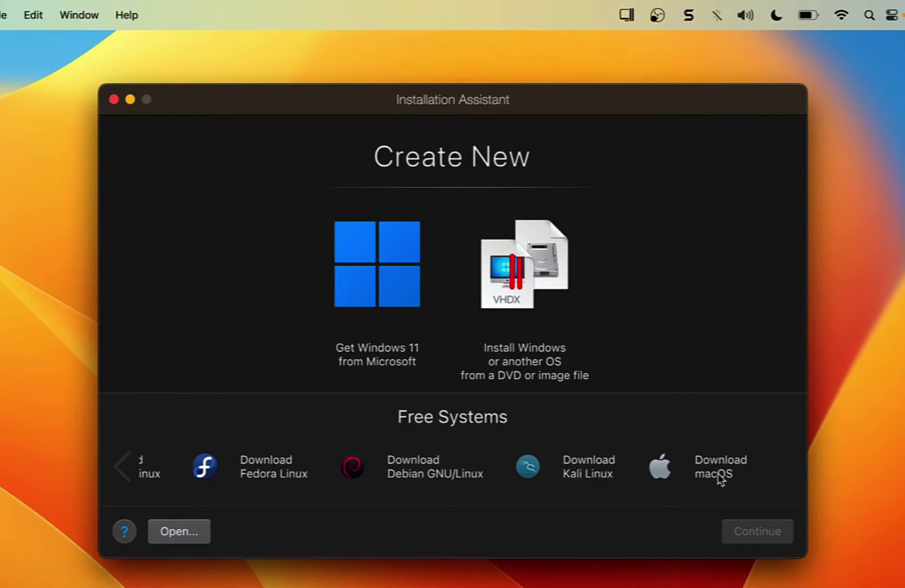
{"action": "left_click", "coordinate": [720, 479]}
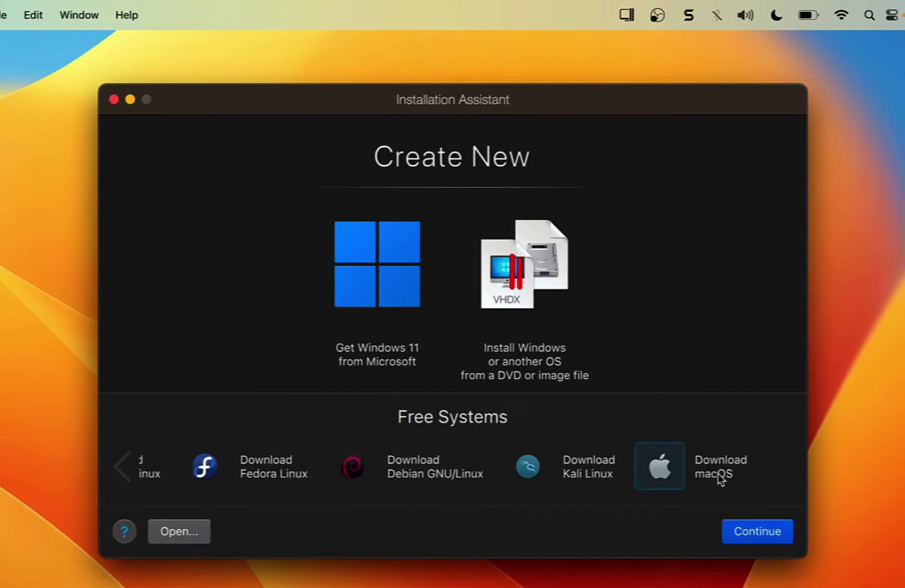
{"action": "left_click", "coordinate": [745, 538]}
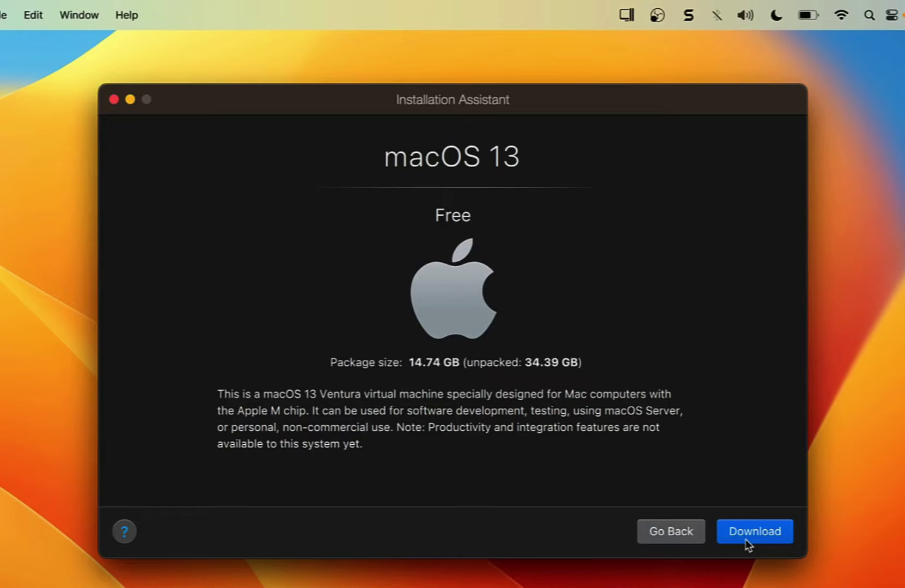
{"action": "left_click", "coordinate": [788, 534]}
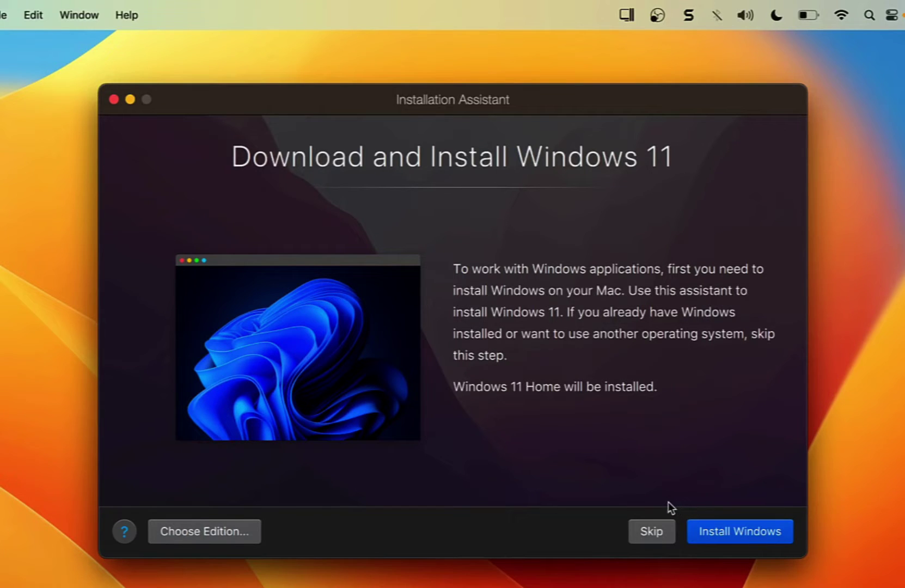
Step: Decline Windows 11, open Control Center from the Window menu and start the macOS 13 VM
{"action": "left_click", "coordinate": [655, 532]}
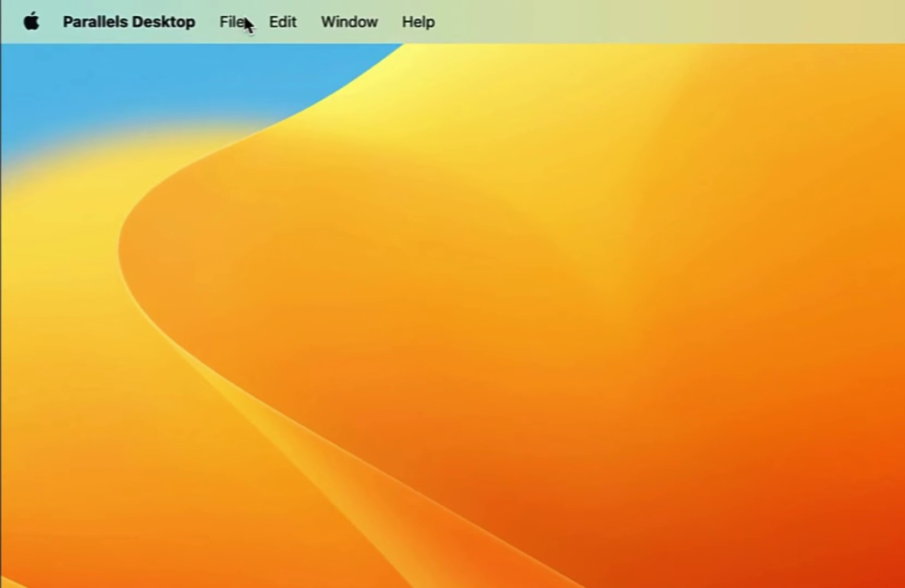
{"action": "left_click", "coordinate": [157, 14]}
{"action": "left_click", "coordinate": [246, 38]}
{"action": "left_click", "coordinate": [366, 24]}
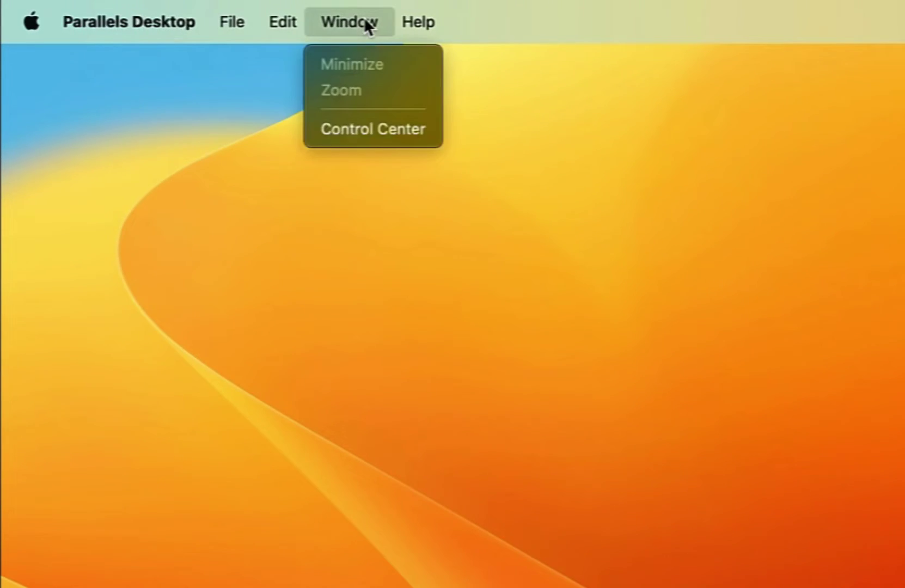
{"action": "left_click", "coordinate": [412, 133]}
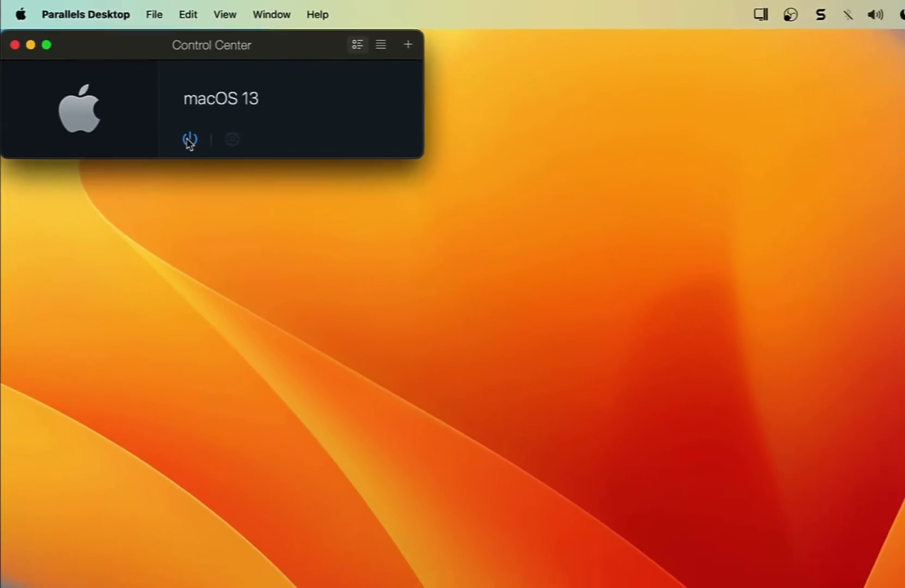
{"action": "left_click", "coordinate": [189, 140]}
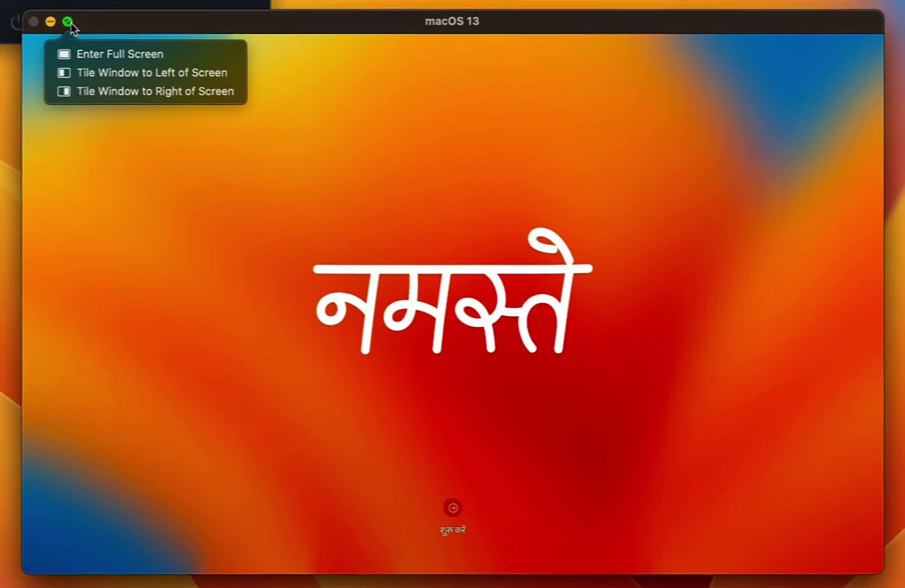
Step: Put the macOS 13 VM in full screen, choose English and accept India as the country
{"action": "left_click", "coordinate": [68, 22]}
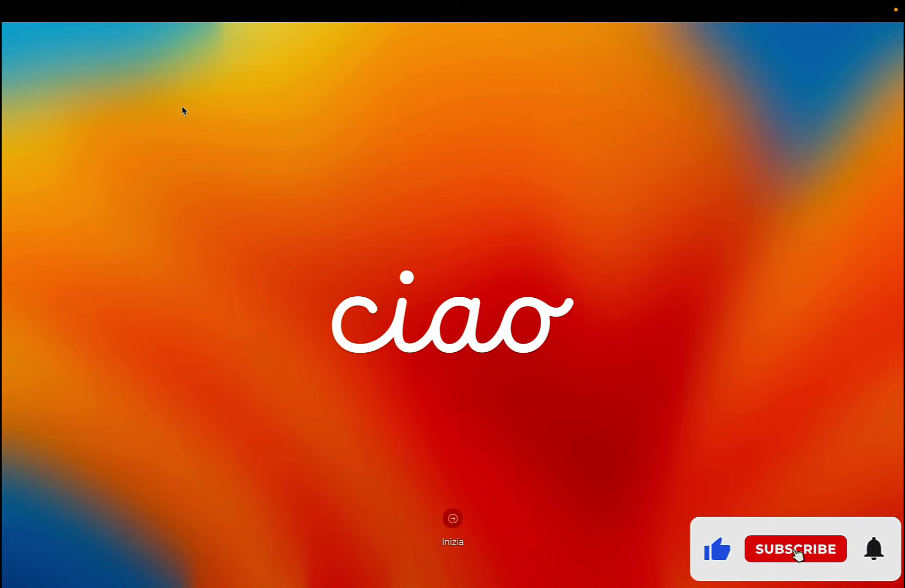
{"action": "key", "text": "Return"}
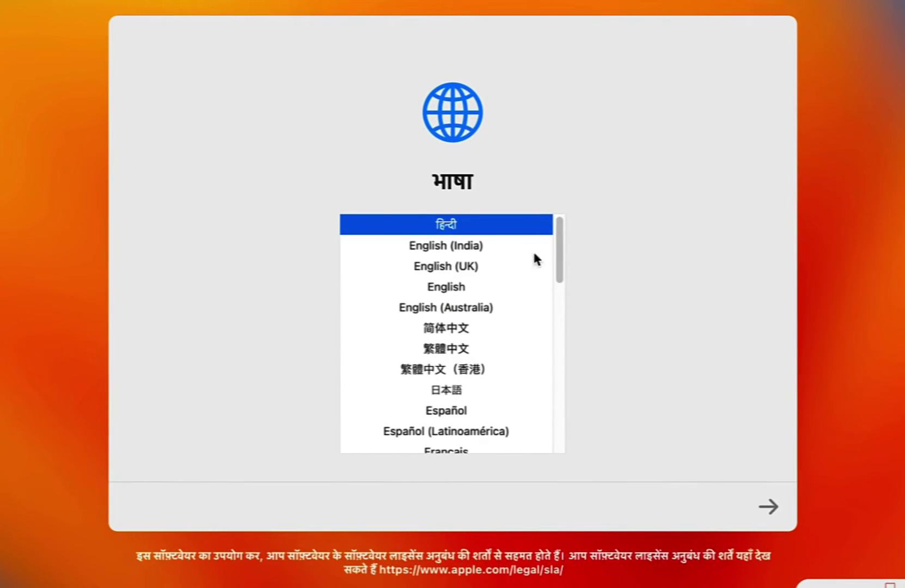
{"action": "left_click", "coordinate": [456, 288]}
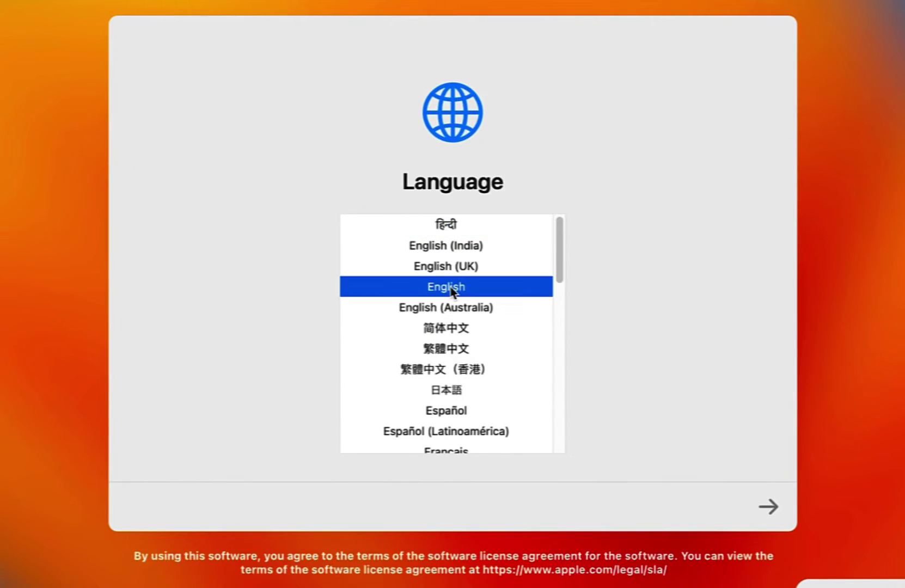
{"action": "left_click", "coordinate": [769, 509]}
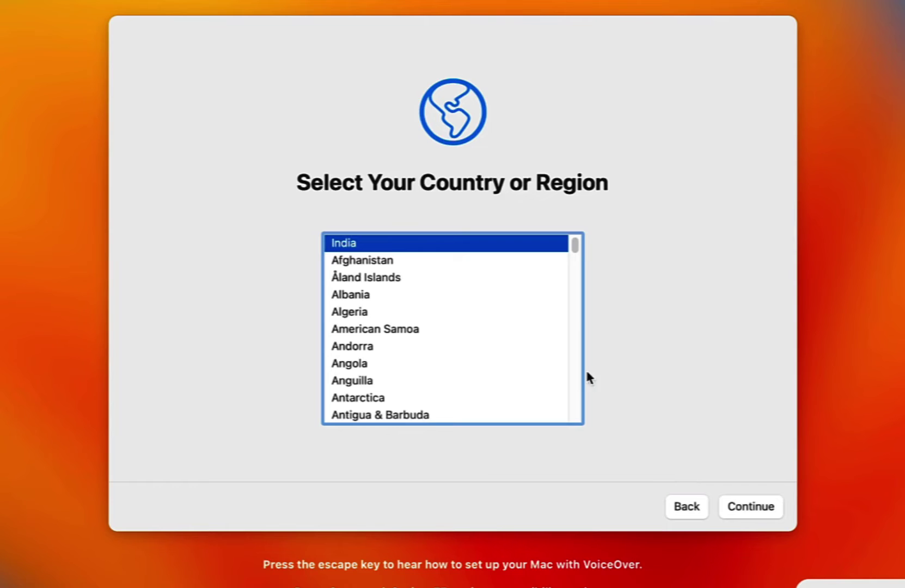
{"action": "left_click", "coordinate": [764, 515]}
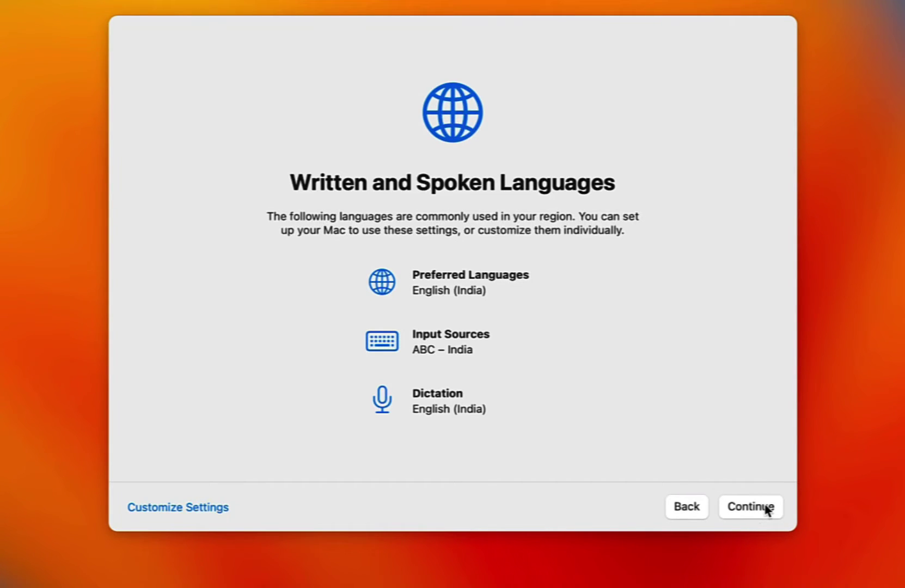
Step: Accept the language settings, skip accessibility, the privacy notice and data migration
{"action": "left_click", "coordinate": [765, 510]}
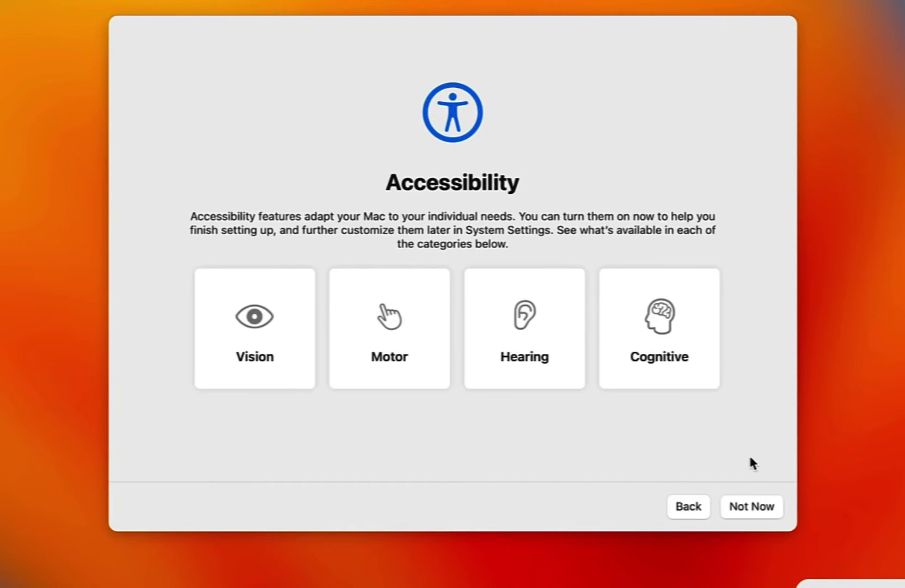
{"action": "left_click", "coordinate": [770, 509]}
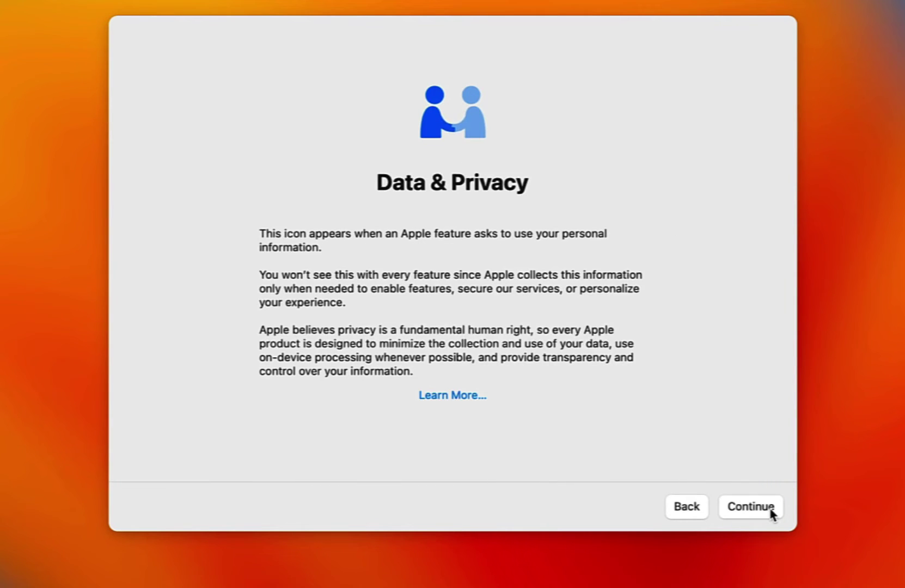
{"action": "left_click", "coordinate": [771, 510]}
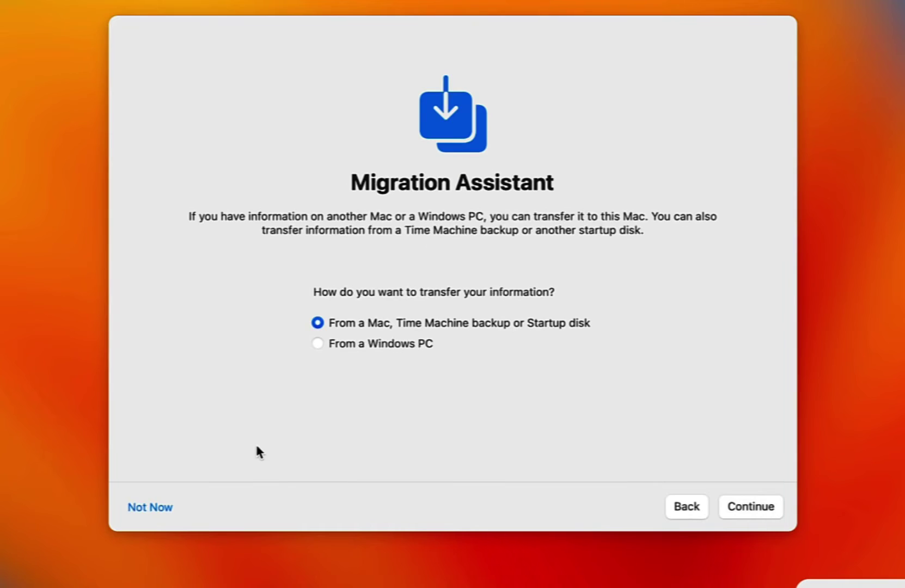
{"action": "left_click", "coordinate": [163, 509]}
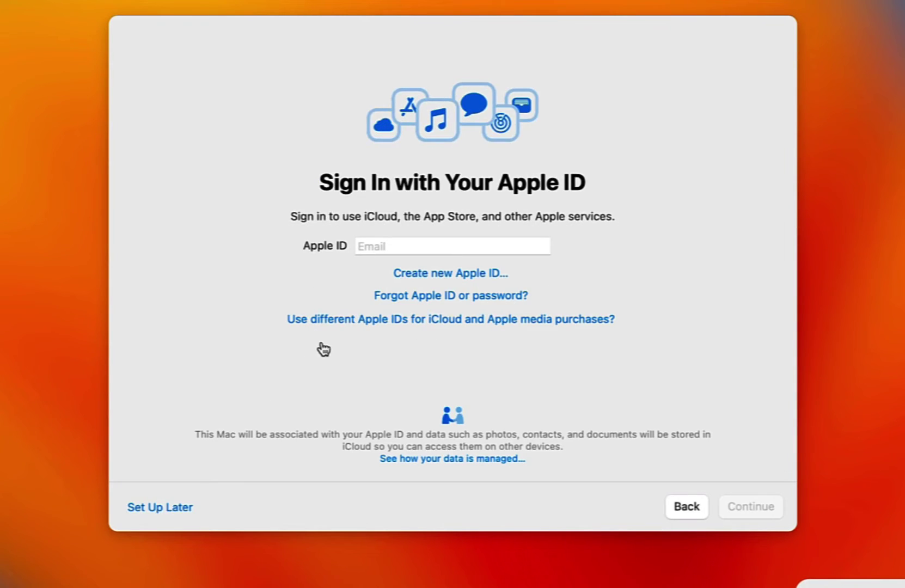
Step: Skip Apple ID sign-in and agree to the macOS terms and software licence
{"action": "left_click", "coordinate": [160, 509]}
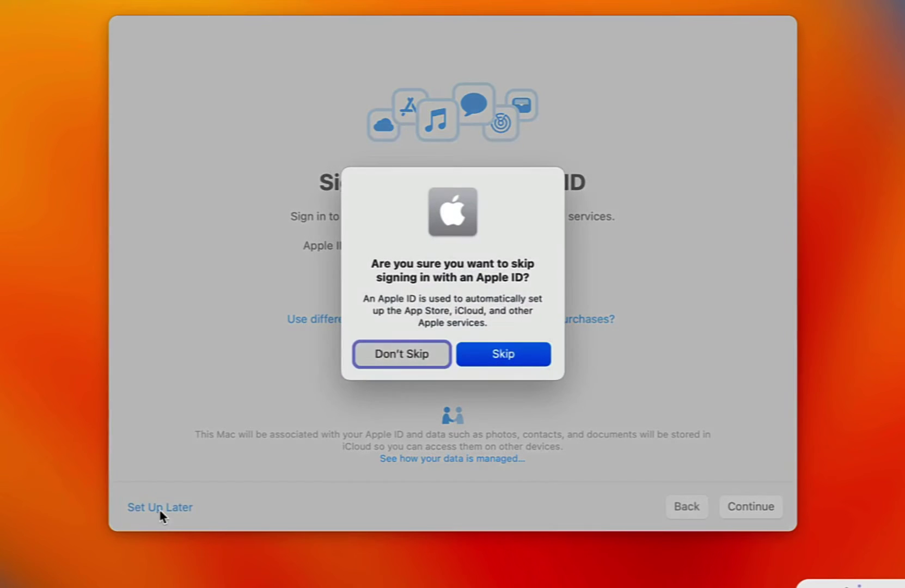
{"action": "left_click", "coordinate": [527, 353]}
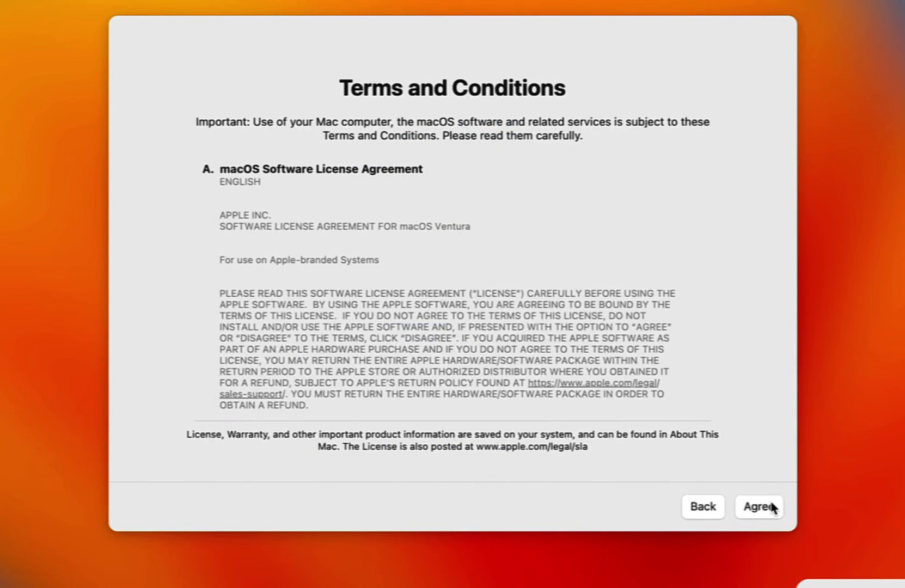
{"action": "left_click", "coordinate": [771, 505]}
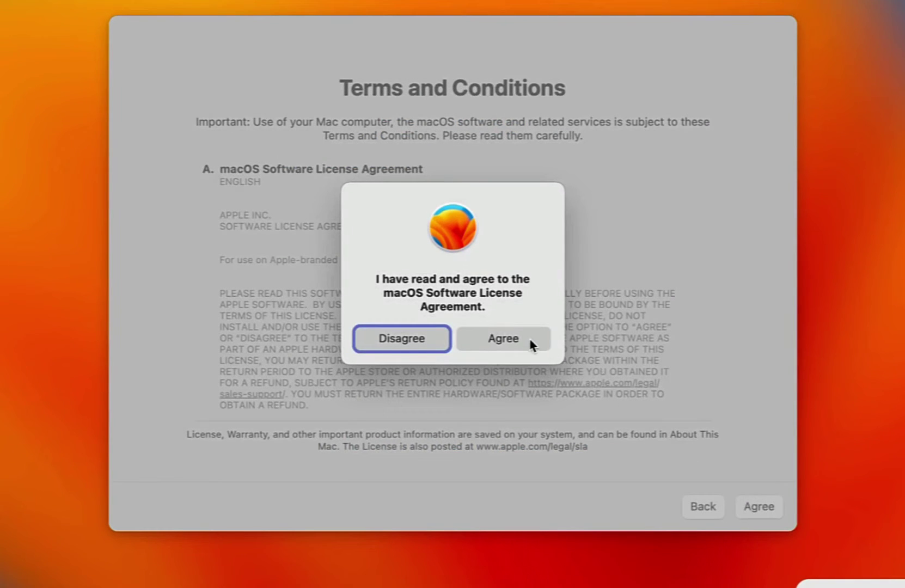
{"action": "left_click", "coordinate": [529, 340]}
Step: Enter the user's full name, account name, password and hint 'What is my password?', then create the account
{"action": "type", "text": "Kir"}
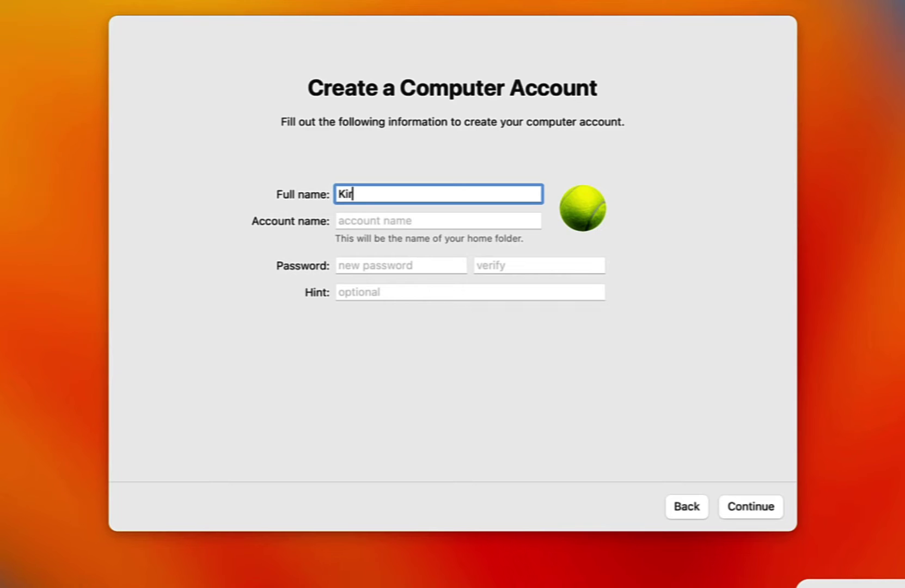
{"action": "type", "text": "an Dhananjaya"}
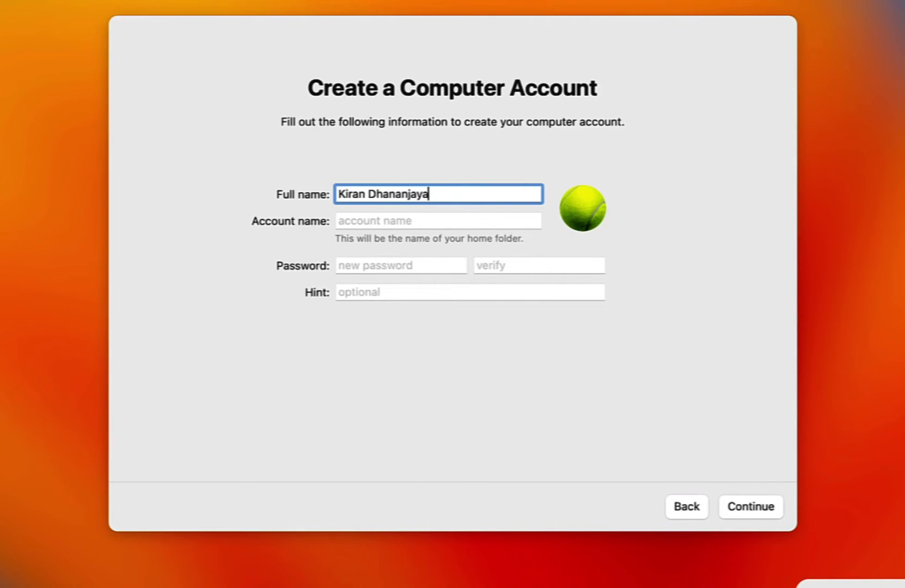
{"action": "key", "text": "Tab"}
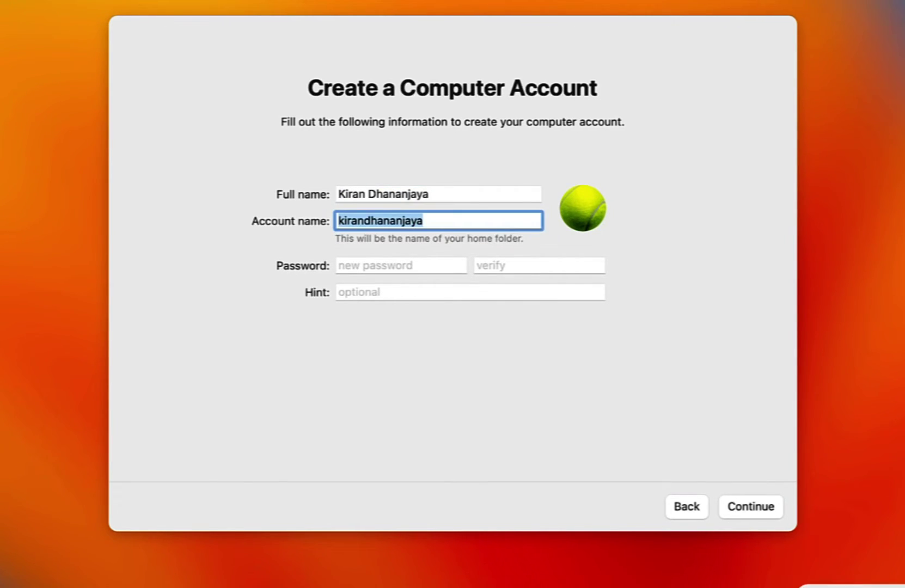
{"action": "type", "text": "kiran.dhananjaya"}
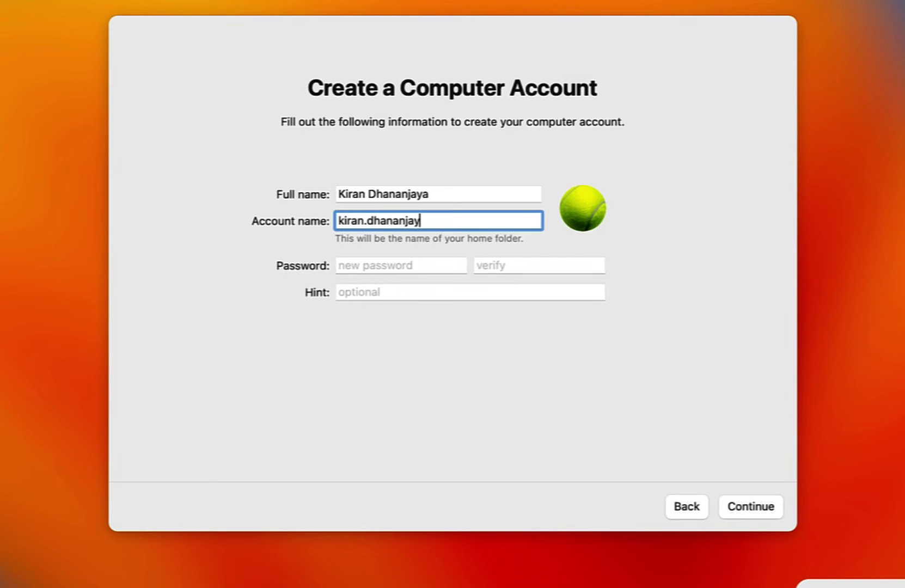
{"action": "key", "text": "Tab"}
{"action": "type", "text": "**********"}
{"action": "key", "text": "Tab"}
{"action": "type", "text": "**********"}
{"action": "key", "text": "Tab"}
{"action": "type", "text": "What is my password?"}
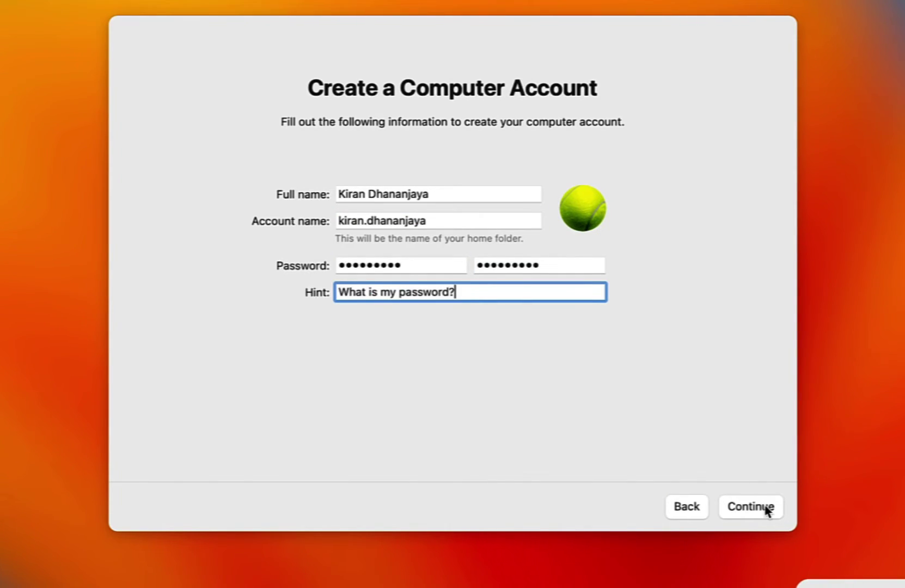
{"action": "left_click", "coordinate": [764, 508]}
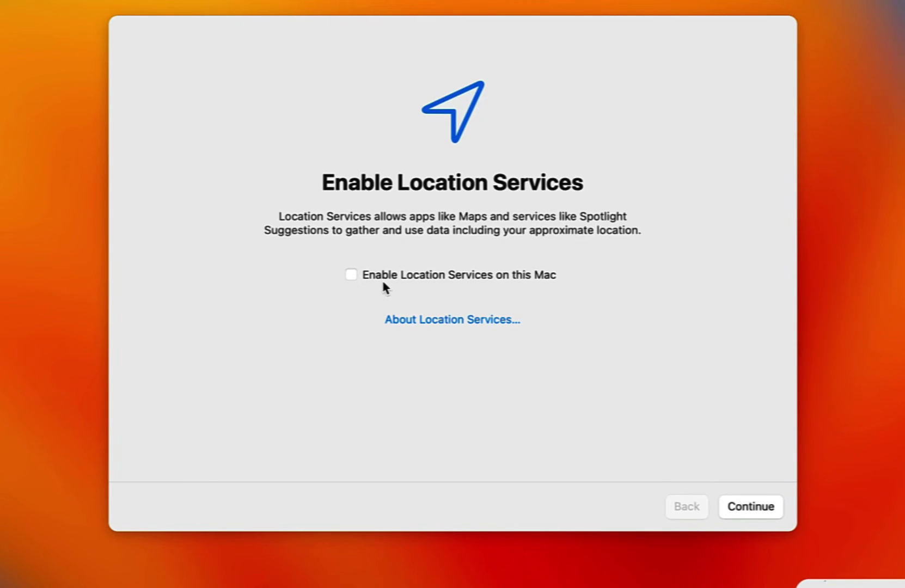
Step: Leave Location Services off, keep the Bengaluru time zone and pass the analytics settings
{"action": "left_click", "coordinate": [762, 507]}
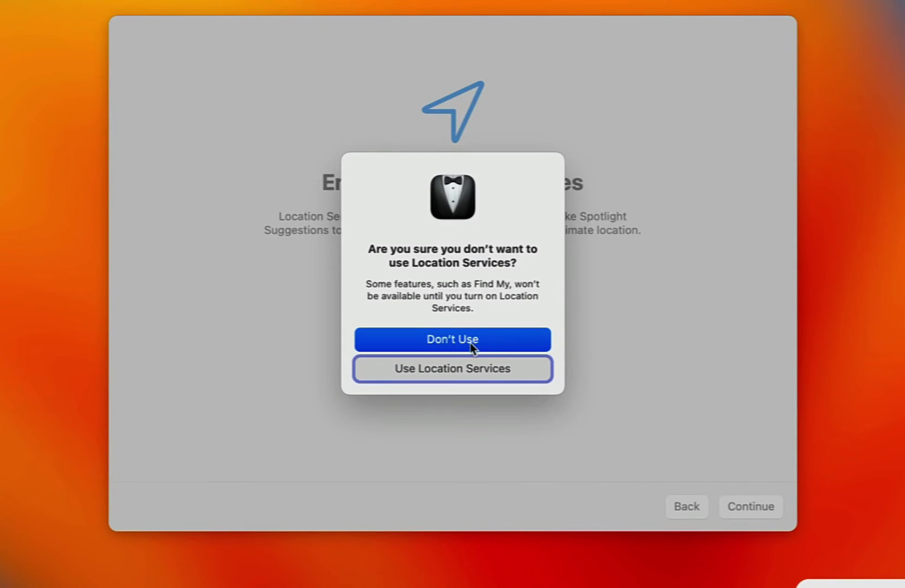
{"action": "left_click", "coordinate": [525, 343]}
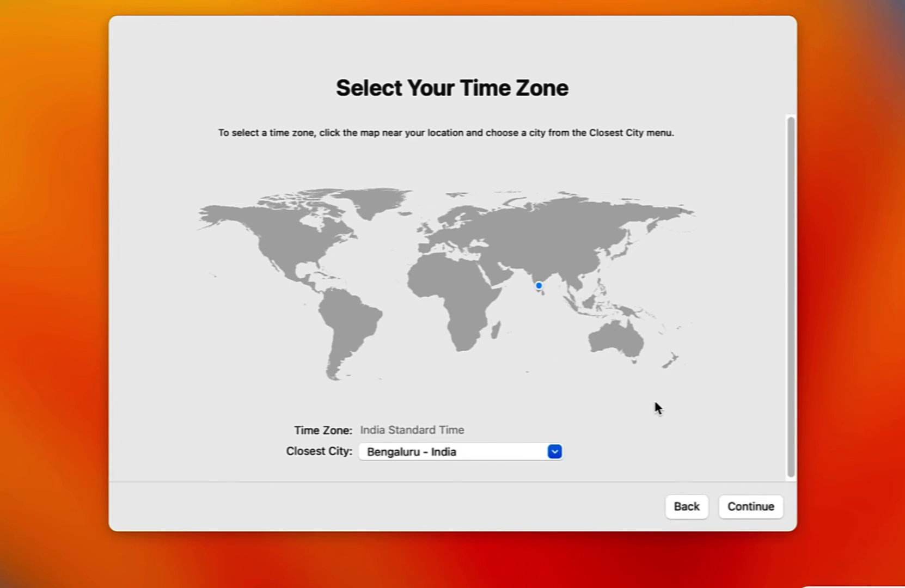
{"action": "left_click", "coordinate": [756, 506]}
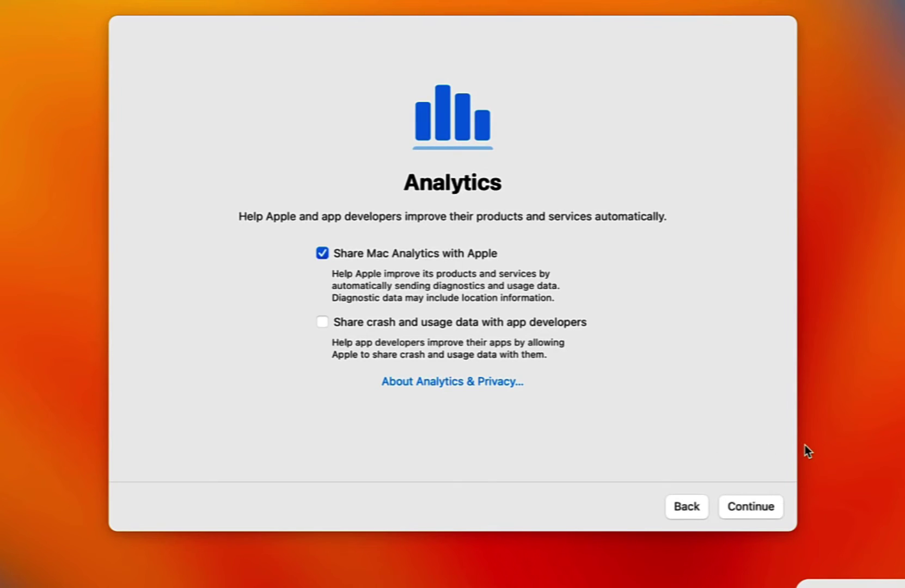
{"action": "left_click", "coordinate": [774, 508]}
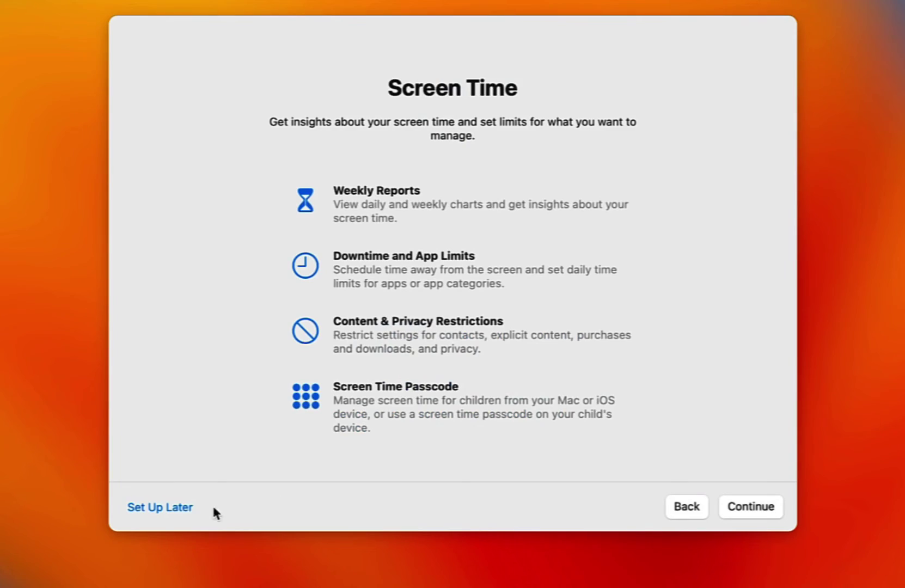
Step: Defer Screen Time, keep Siri on with a system-chosen voice and decline audio sharing
{"action": "left_click", "coordinate": [182, 509]}
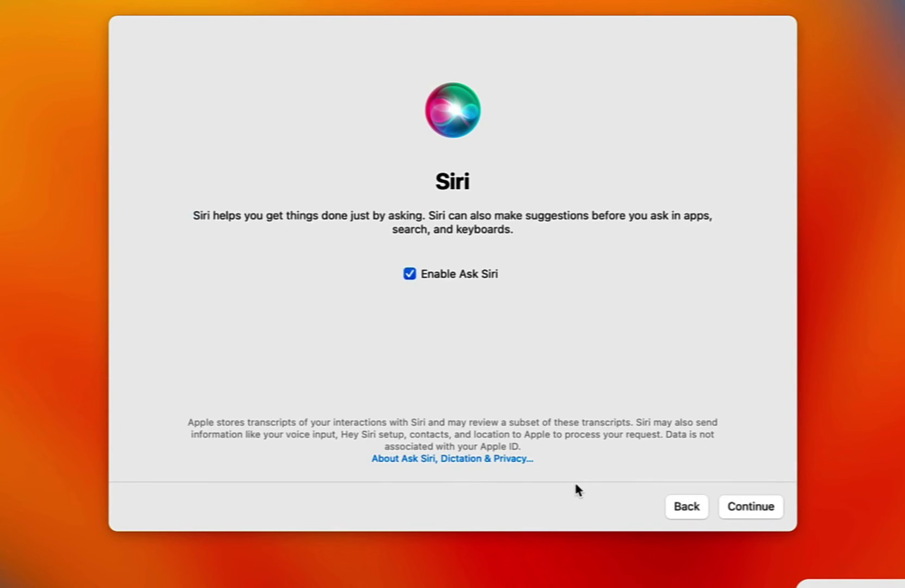
{"action": "left_click", "coordinate": [755, 509]}
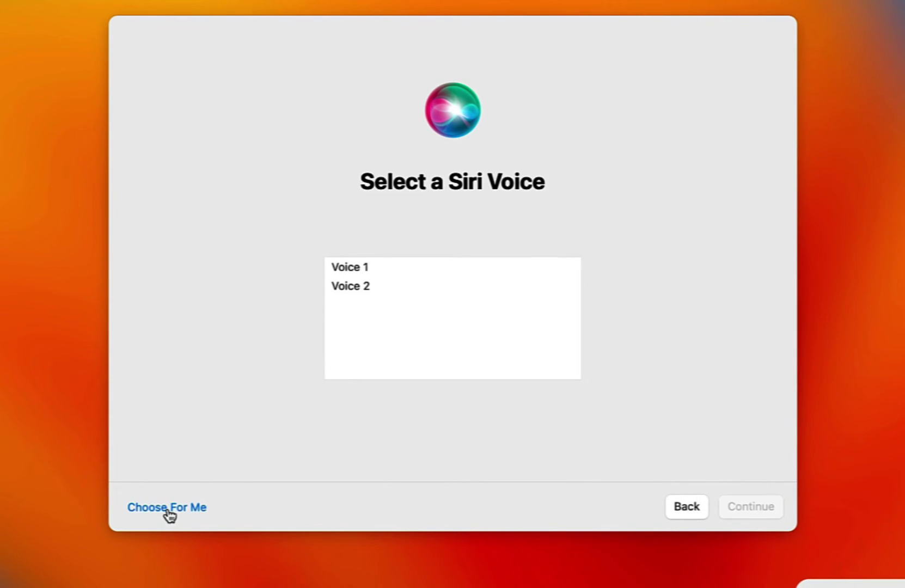
{"action": "left_click", "coordinate": [168, 507]}
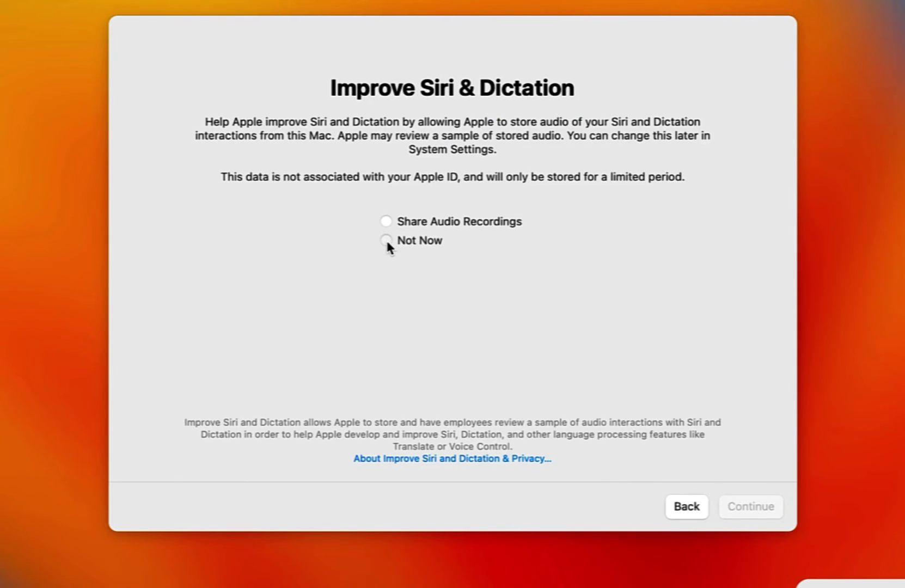
{"action": "left_click", "coordinate": [386, 242]}
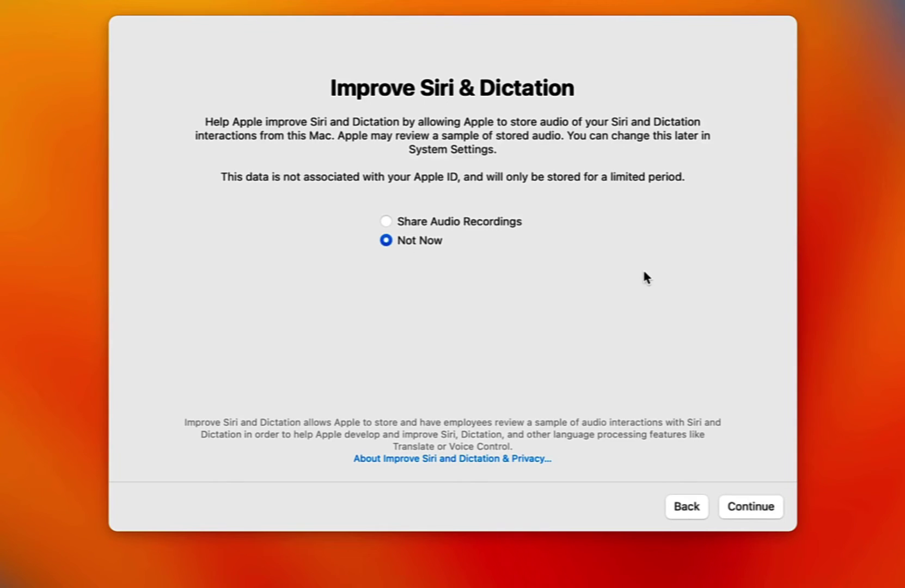
{"action": "left_click", "coordinate": [754, 504]}
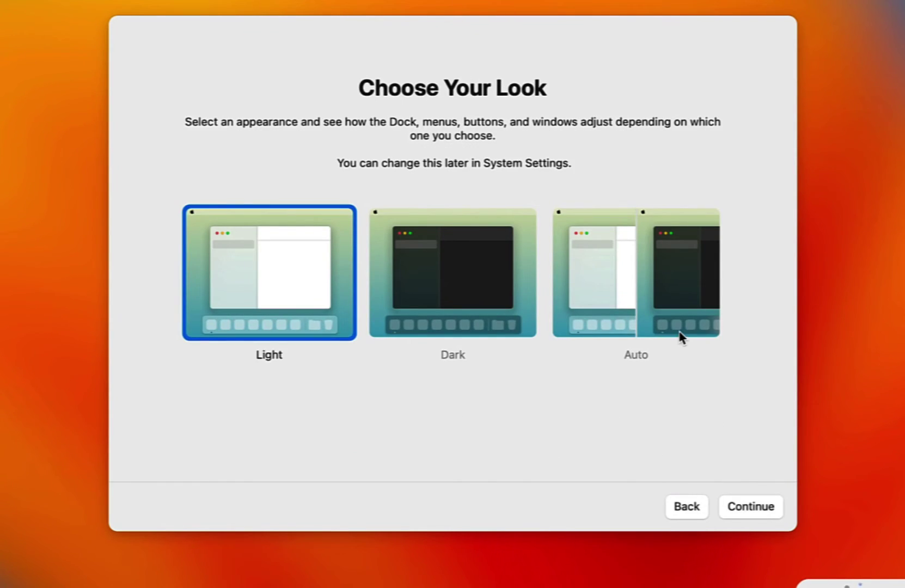
Step: Choose the Auto appearance and finish setup to reach the Ventura desktop
{"action": "left_click", "coordinate": [648, 308]}
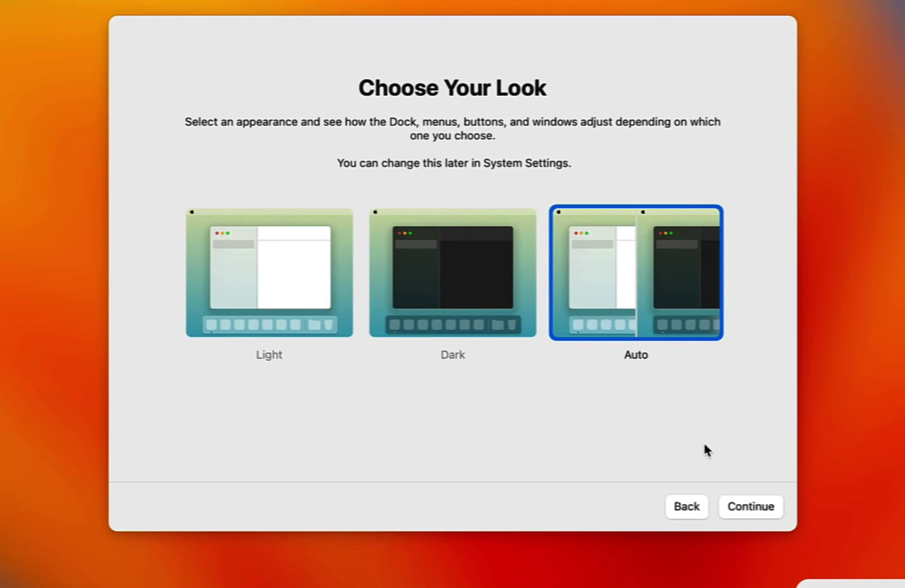
{"action": "left_click", "coordinate": [763, 512]}
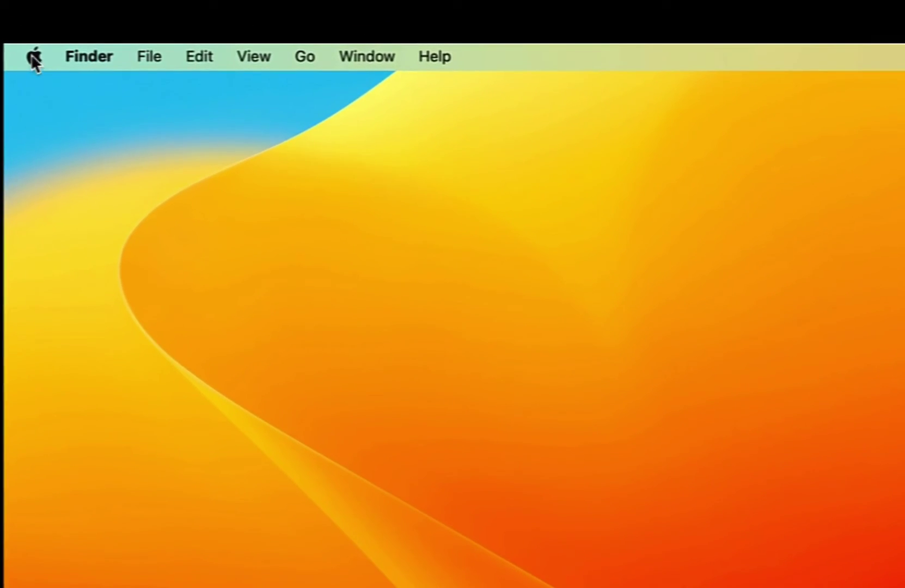
Step: Open About This Mac and highlight Apple M1 Pro (Virtual), 4 GB and macOS 13.0.1 (22A400)
{"action": "left_click", "coordinate": [33, 56]}
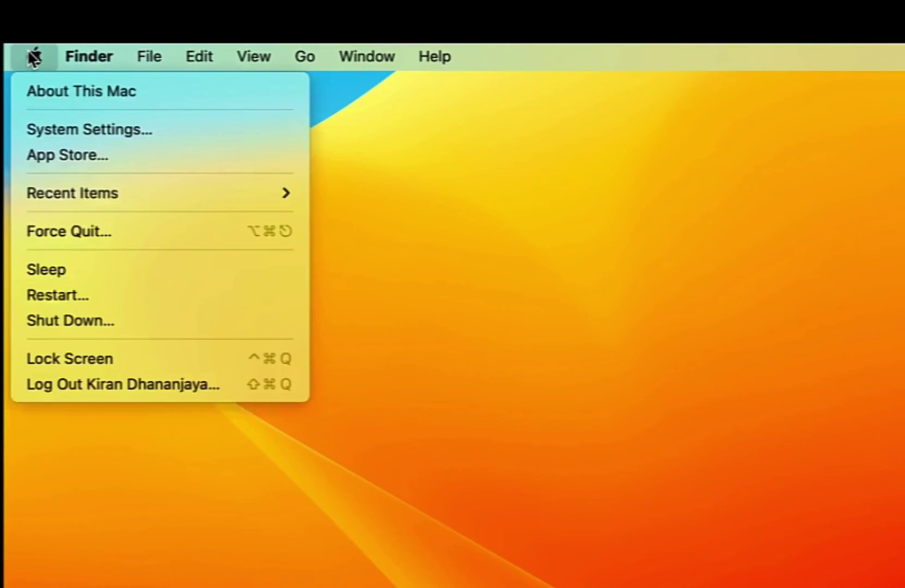
{"action": "left_click", "coordinate": [147, 95]}
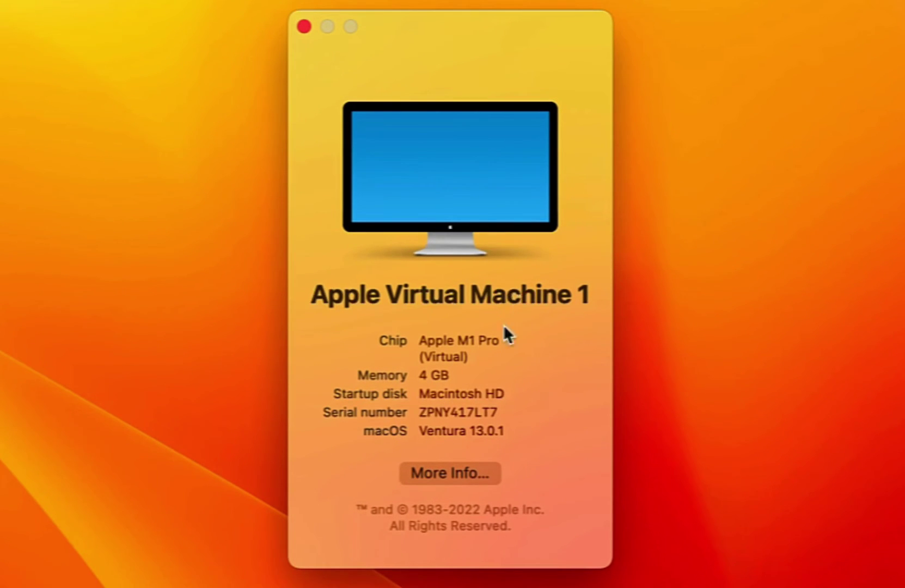
{"action": "left_click_drag", "start_coordinate": [419, 340], "coordinate": [505, 357]}
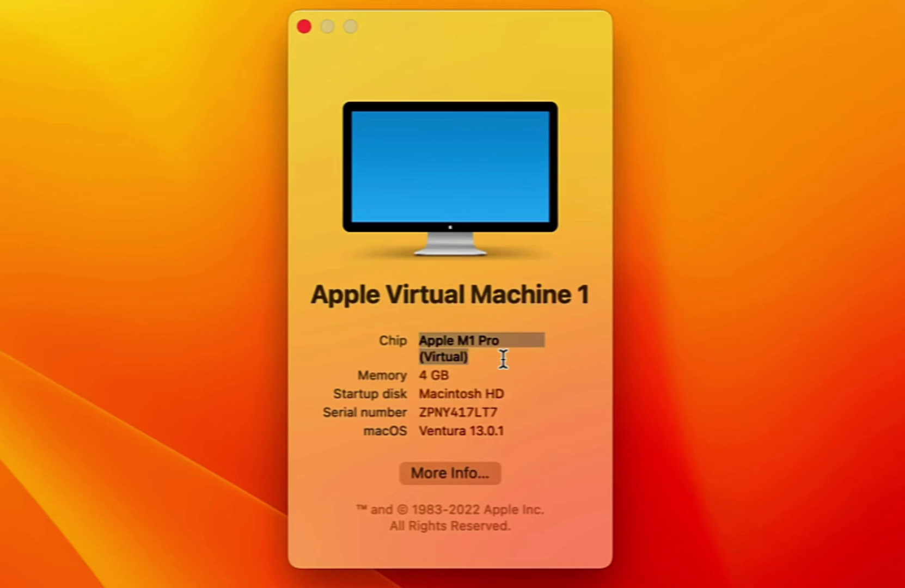
{"action": "triple_click", "coordinate": [427, 373]}
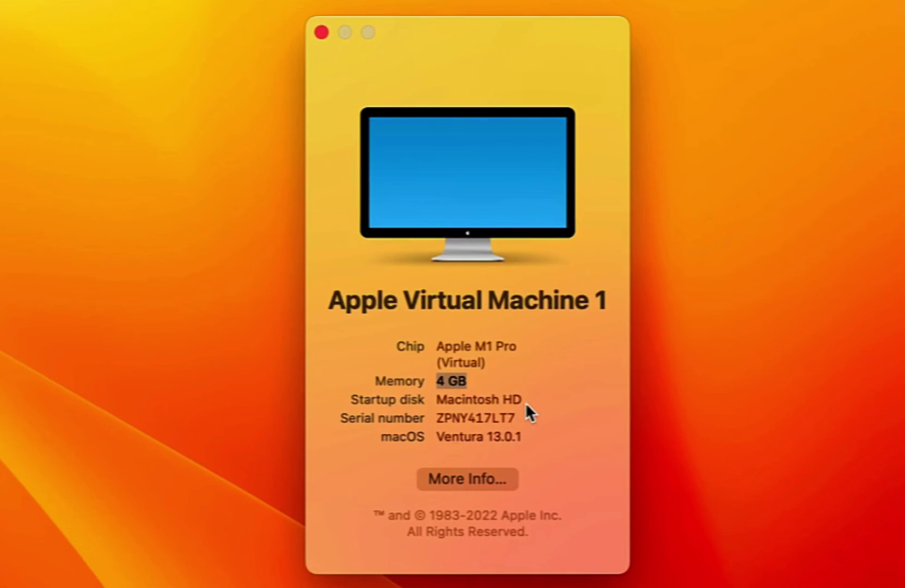
{"action": "left_click", "coordinate": [459, 436]}
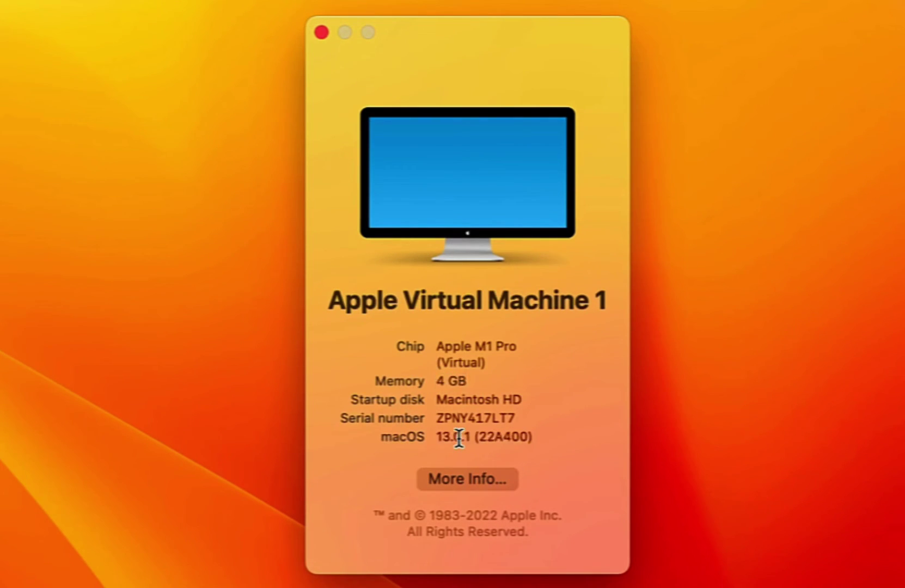
{"action": "left_click_drag", "start_coordinate": [461, 434], "coordinate": [526, 437]}
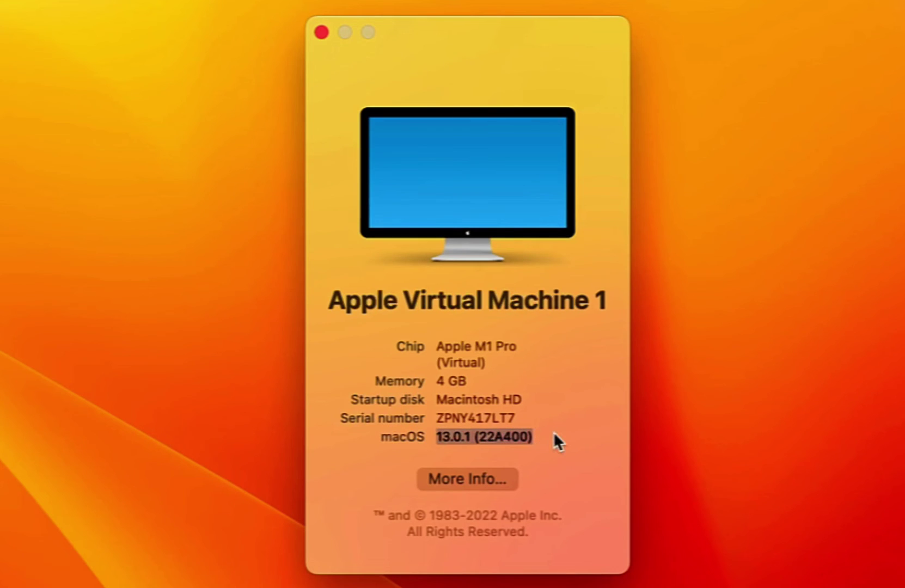